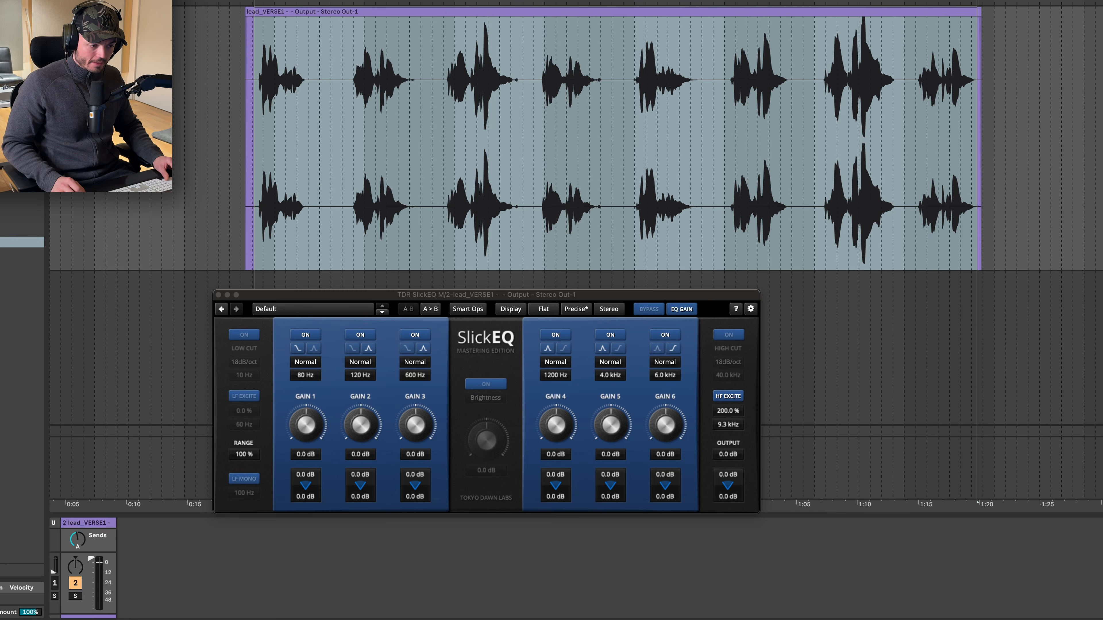
Arrange the two TDR SlickEQ M windows below the vocal waveform so that the HF Excite sections of both are in view.
{"action": "left_click_drag", "start_coordinate": [370, 303], "coordinate": [661, 69]}
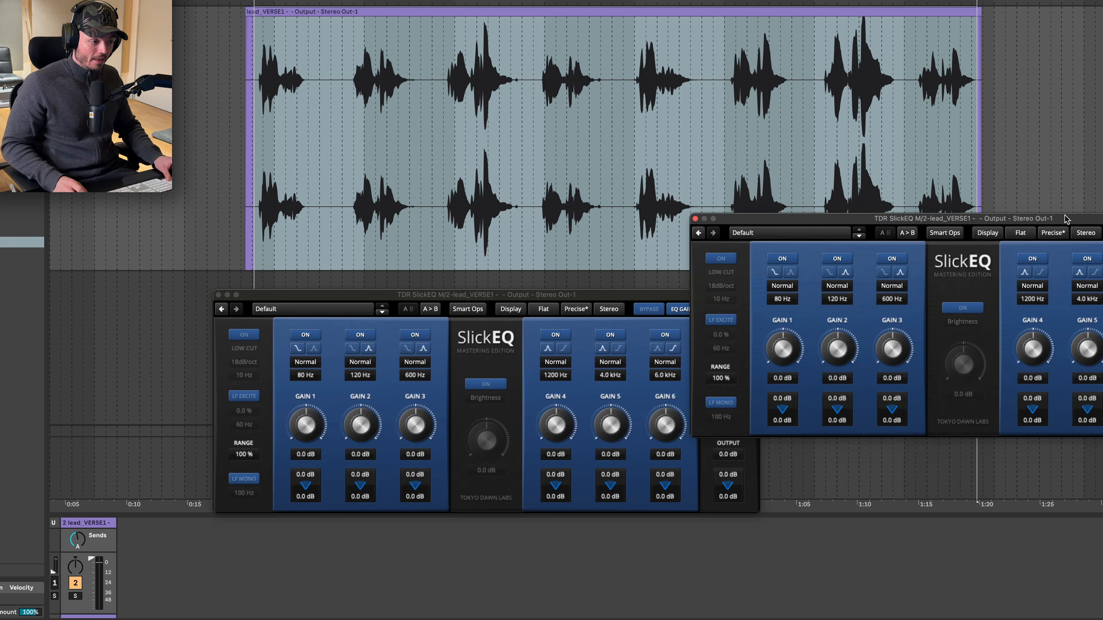
{"action": "left_click_drag", "start_coordinate": [1076, 216], "coordinate": [903, 354]}
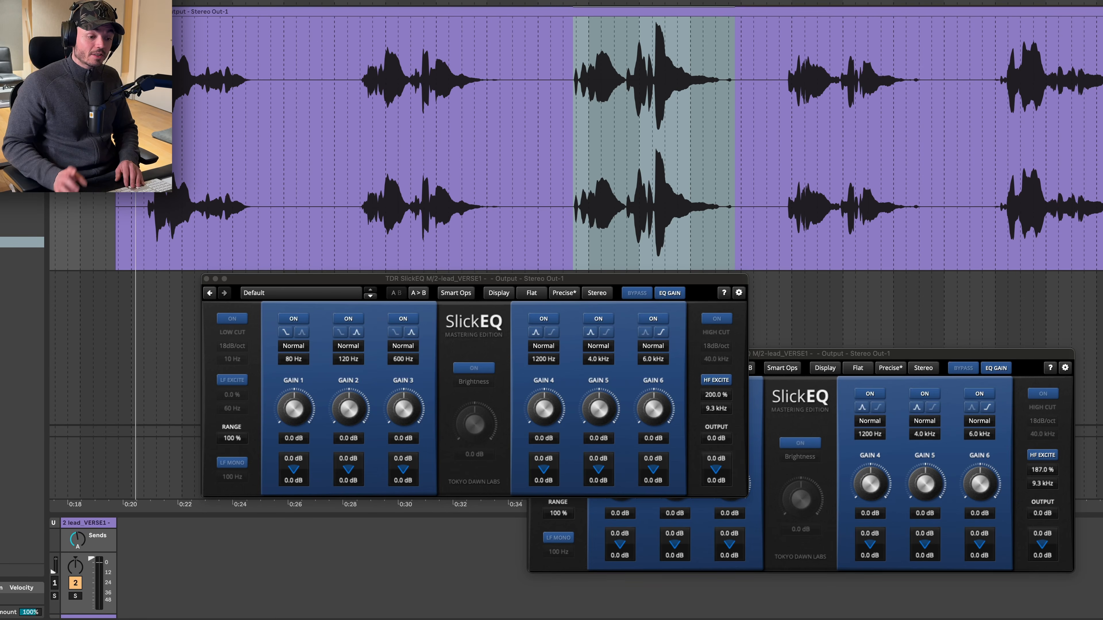
Play back the lead vocal phrase that starts at about 1:00 in the arrangement.
{"action": "key", "text": "space"}
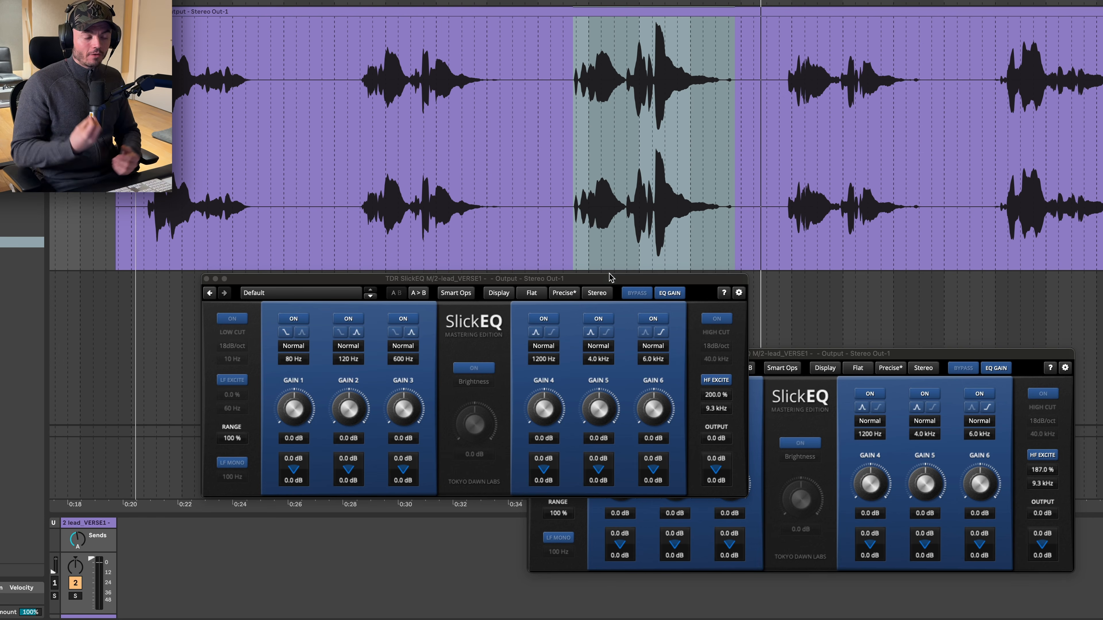
{"action": "scroll", "coordinate": [864, 126], "scroll_direction": "right", "scroll_amount": 10}
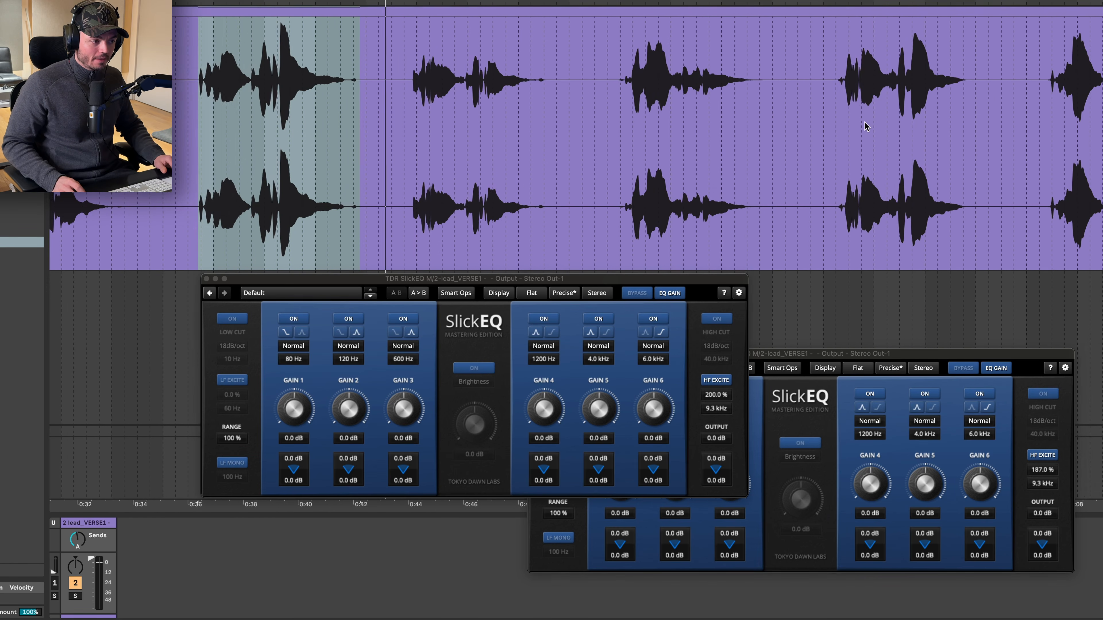
{"action": "left_click", "coordinate": [800, 89]}
{"action": "key", "text": "space"}
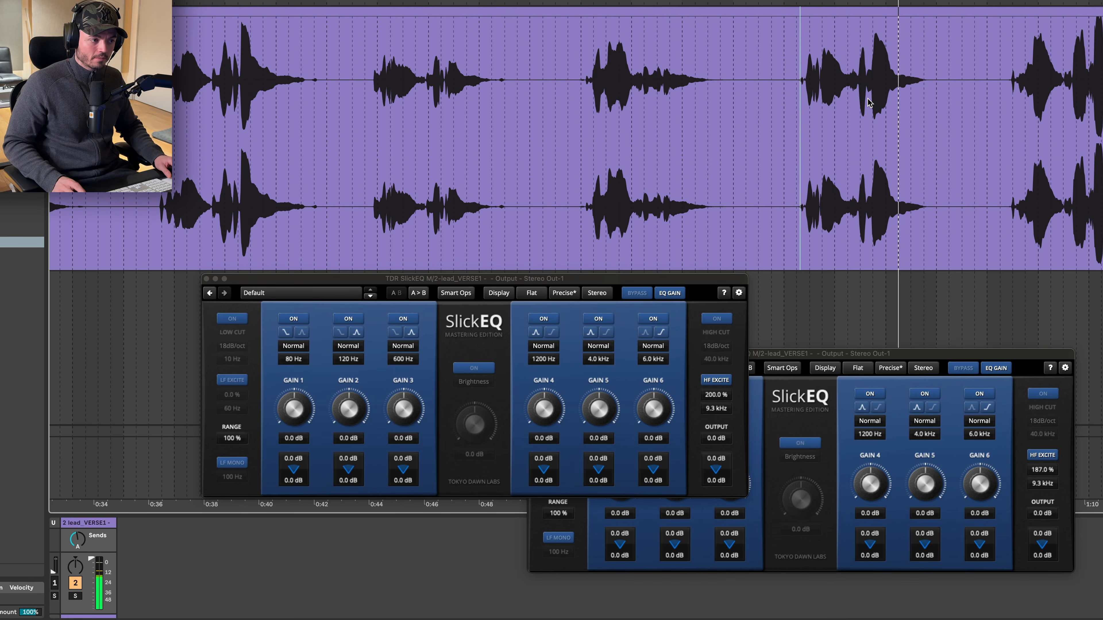
{"action": "key", "text": "space"}
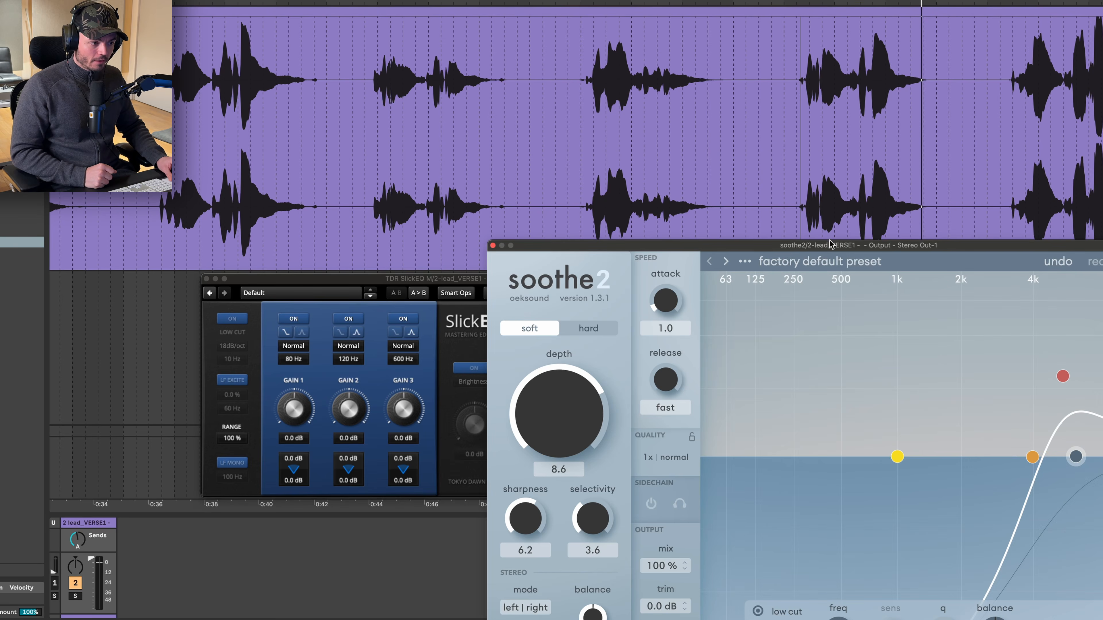
Audition the lead vocal through soothe2 and move the plug-in window clear of the first SlickEQ and its device in the chain.
{"action": "left_click_drag", "start_coordinate": [830, 244], "coordinate": [679, 268]}
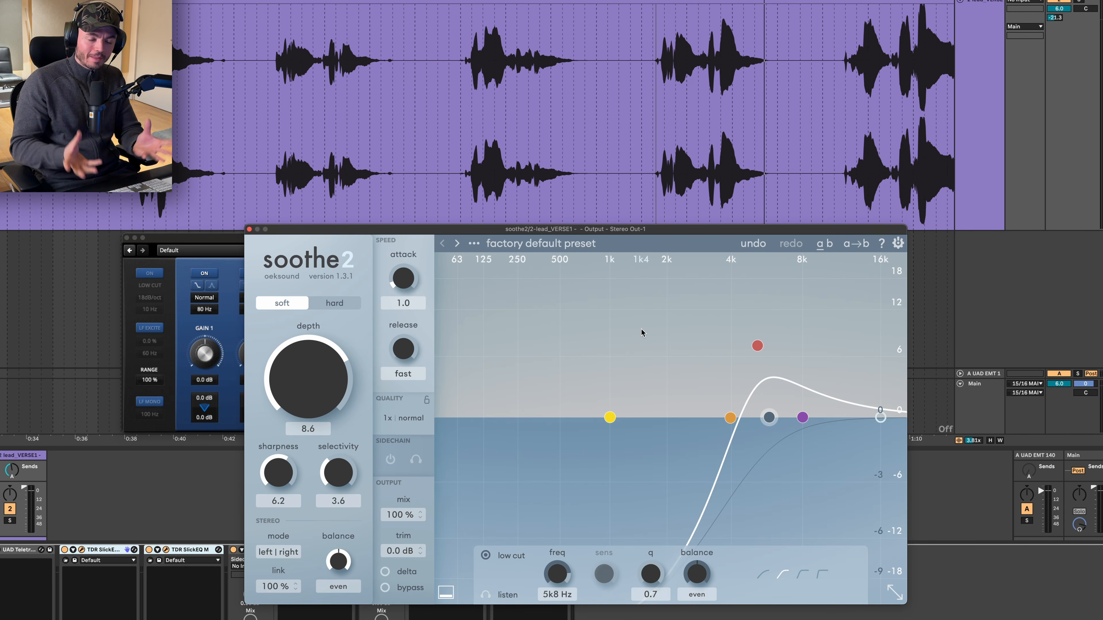
{"action": "scroll", "coordinate": [395, 112], "scroll_direction": "down", "scroll_amount": 5}
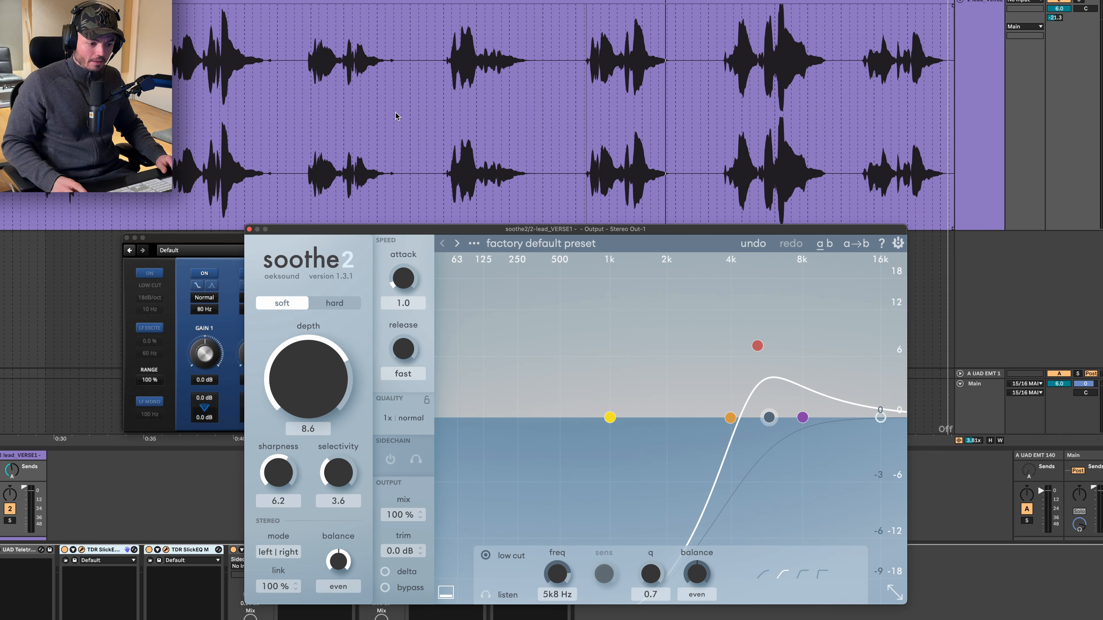
{"action": "key", "text": "space"}
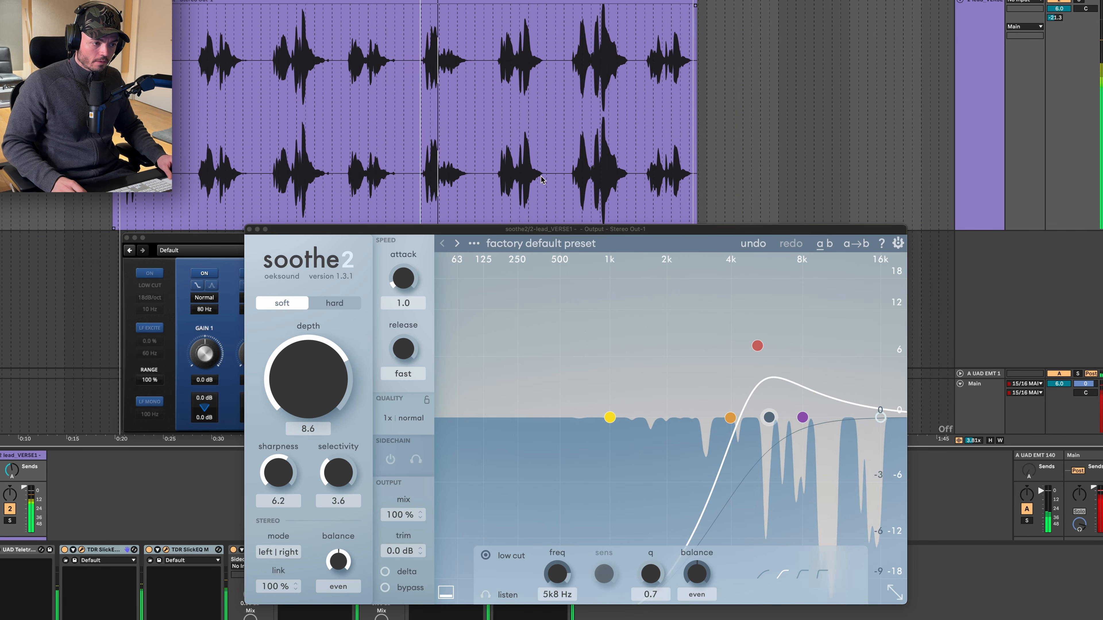
{"action": "left_click_drag", "start_coordinate": [535, 234], "coordinate": [649, 271]}
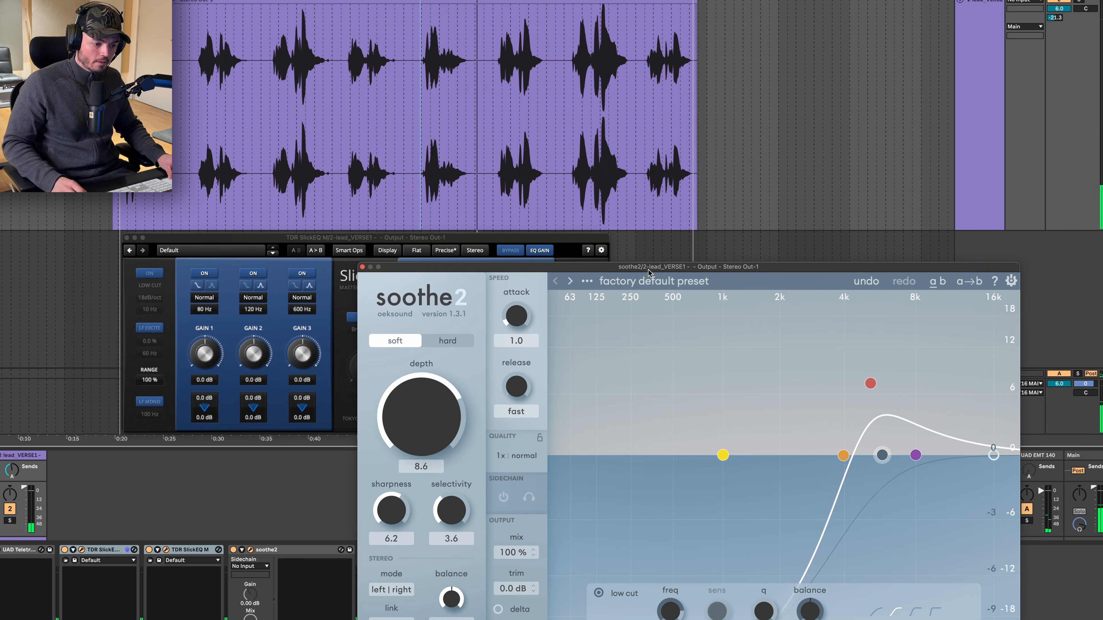
Compare the vocal during playback with the two SlickEQ devices and soothe2 switched off and on.
{"action": "left_click", "coordinate": [300, 552]}
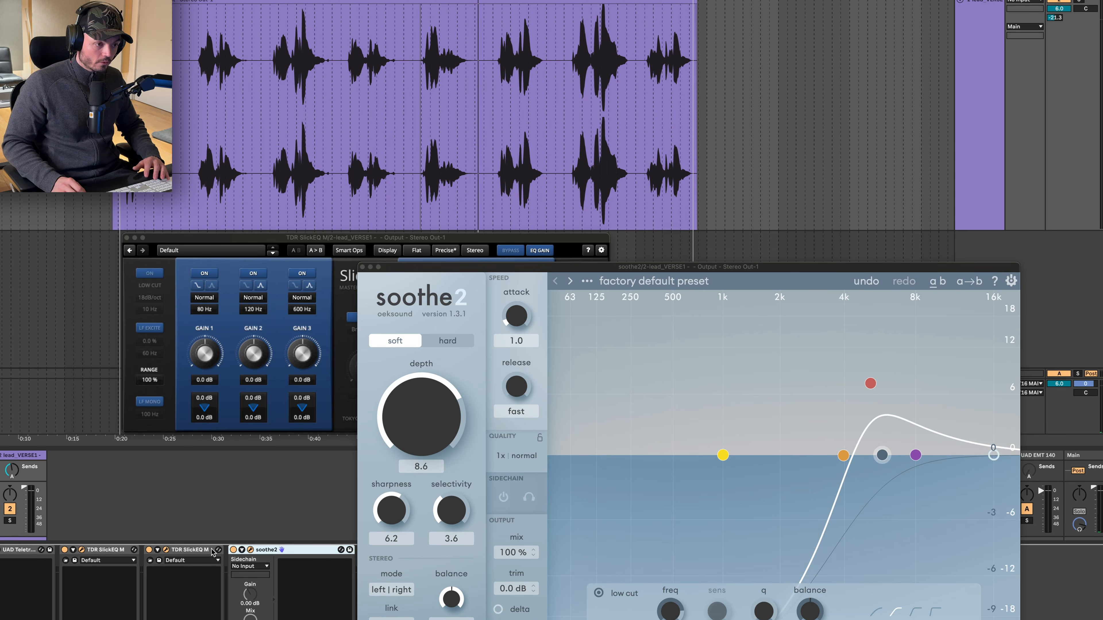
{"action": "left_click", "coordinate": [234, 550]}
{"action": "key", "text": "space"}
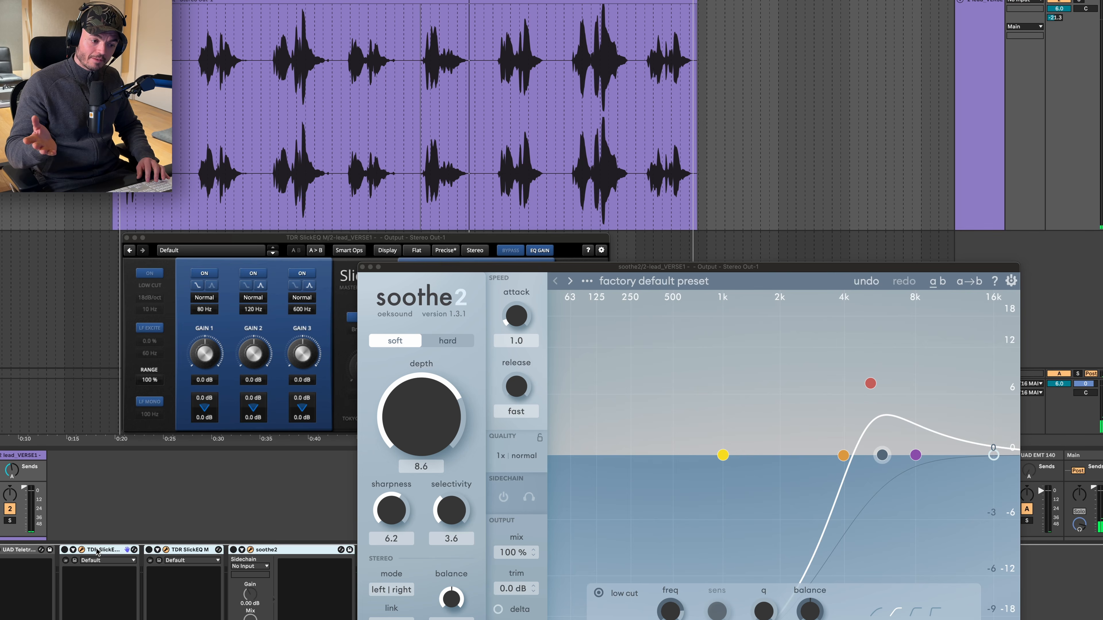
{"action": "key", "text": "space"}
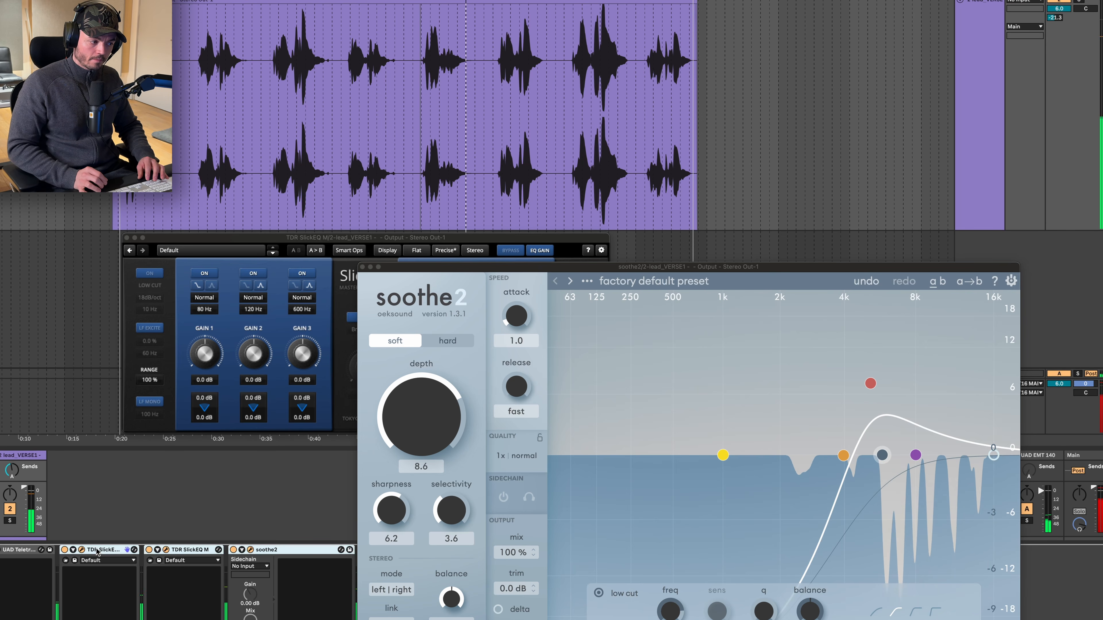
{"action": "key", "text": "space"}
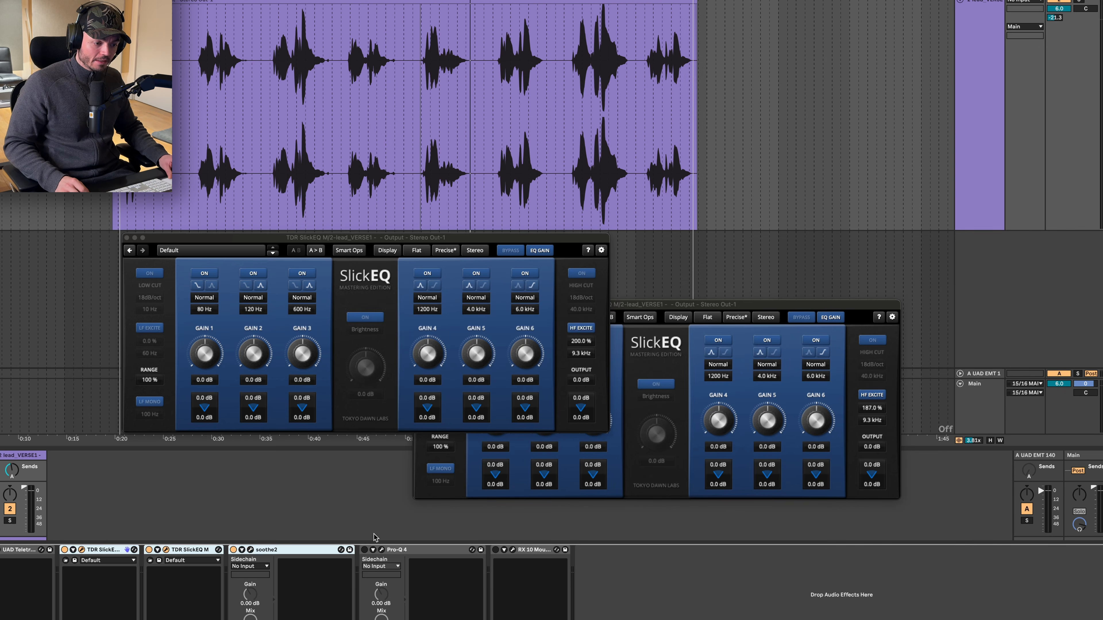
Close the soothe2 window, enable the Pro-Q 4 after it in the chain and open its editor.
{"action": "left_click", "coordinate": [362, 267]}
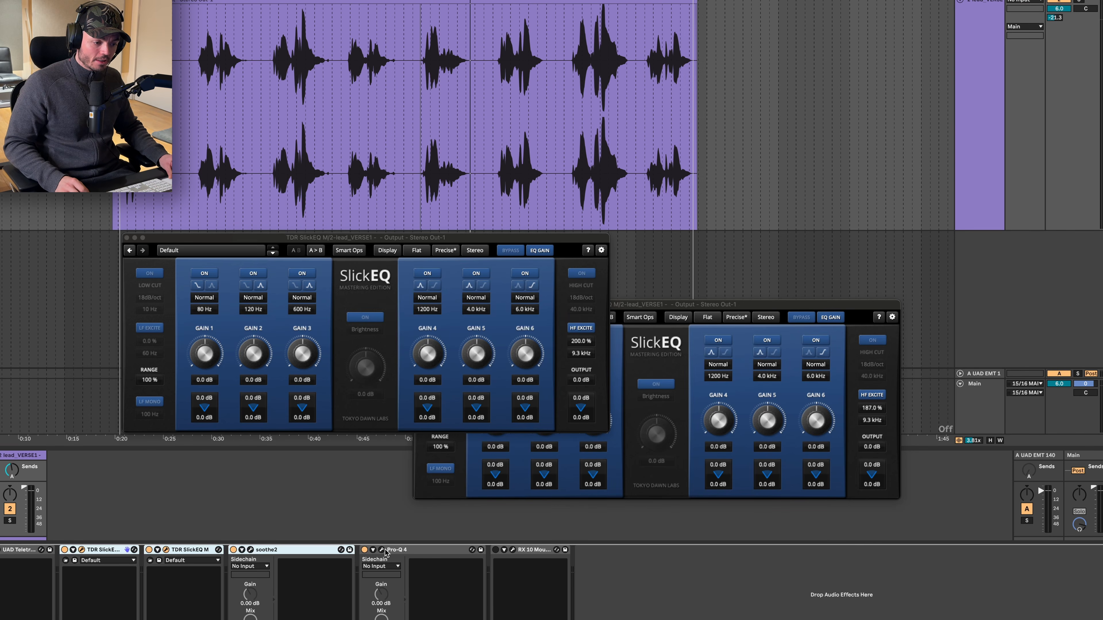
{"action": "left_click", "coordinate": [382, 549]}
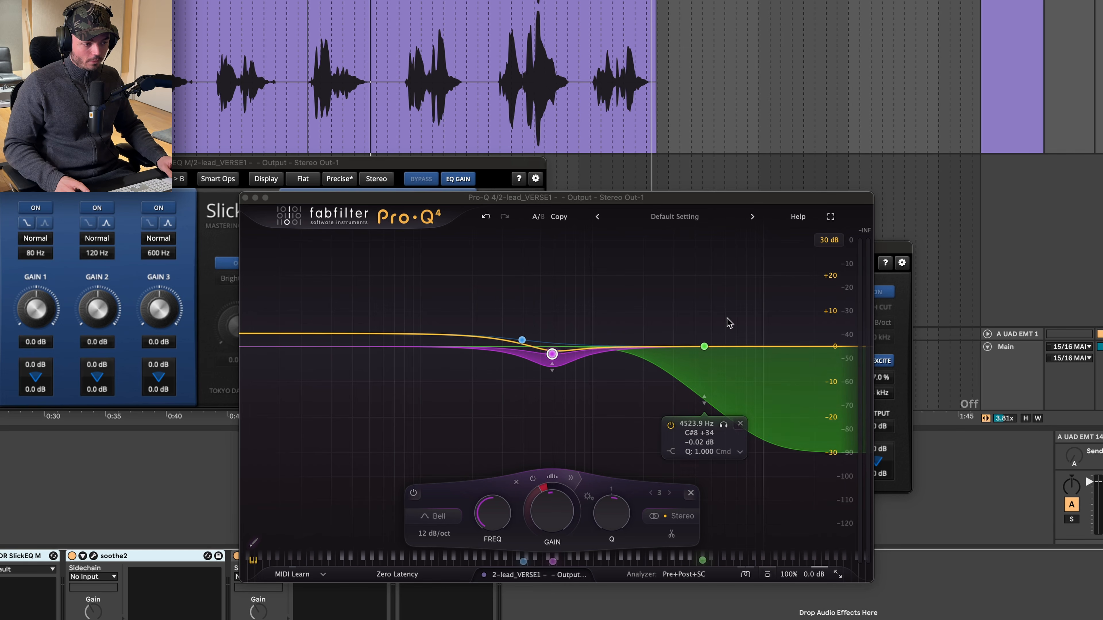
Play the vocal through Pro-Q 4 and compare it with the equalizer switched off and on.
{"action": "key", "text": "space"}
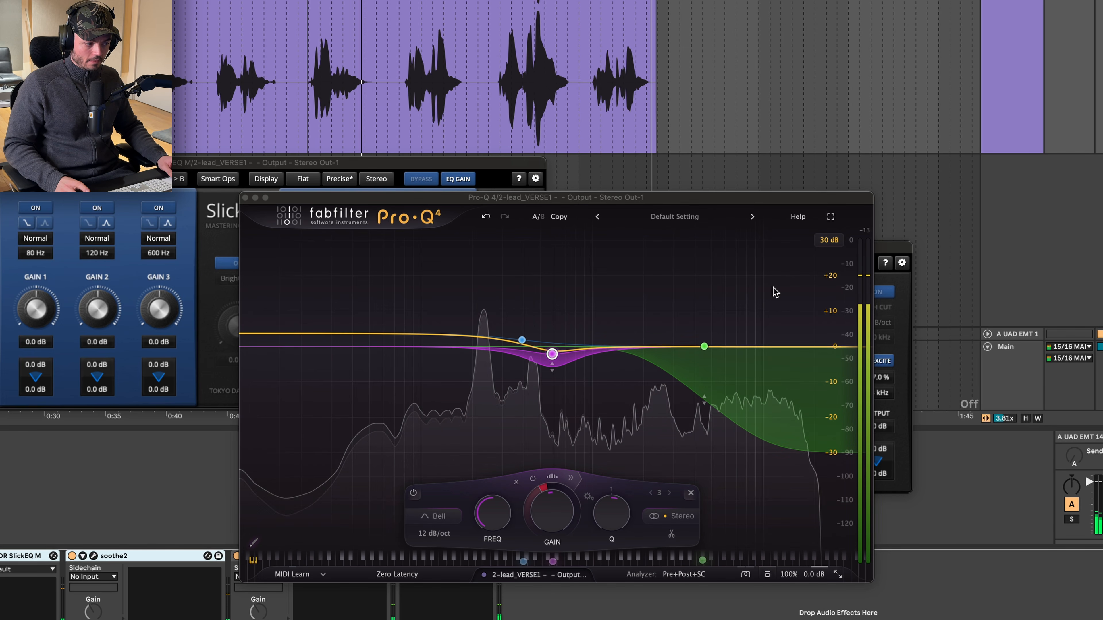
{"action": "key", "text": "space"}
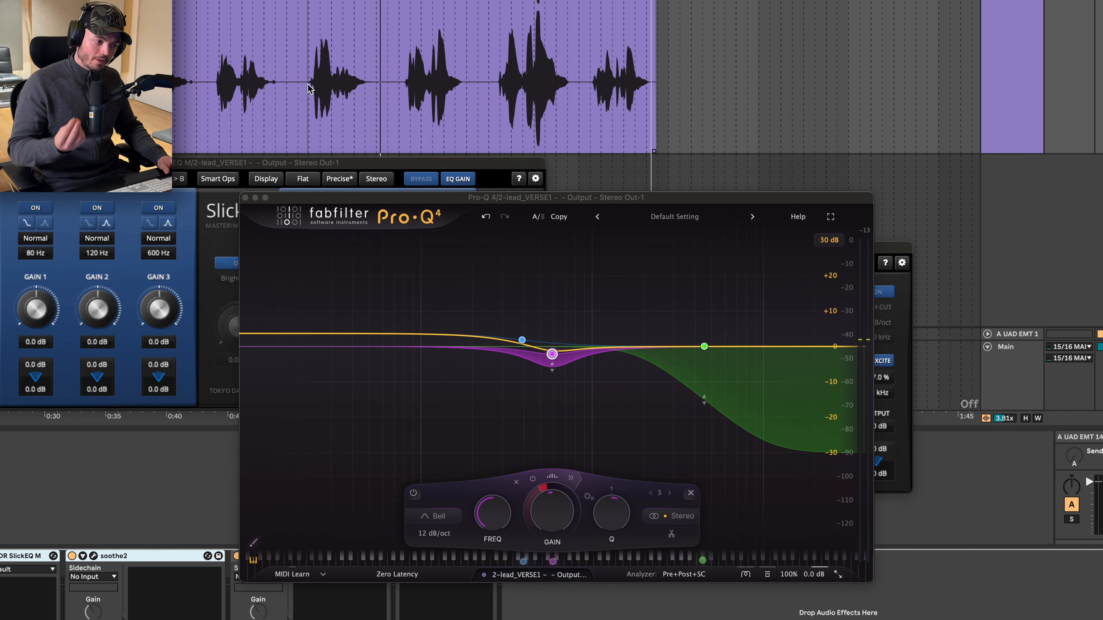
{"action": "left_click_drag", "start_coordinate": [491, 197], "coordinate": [590, 165]}
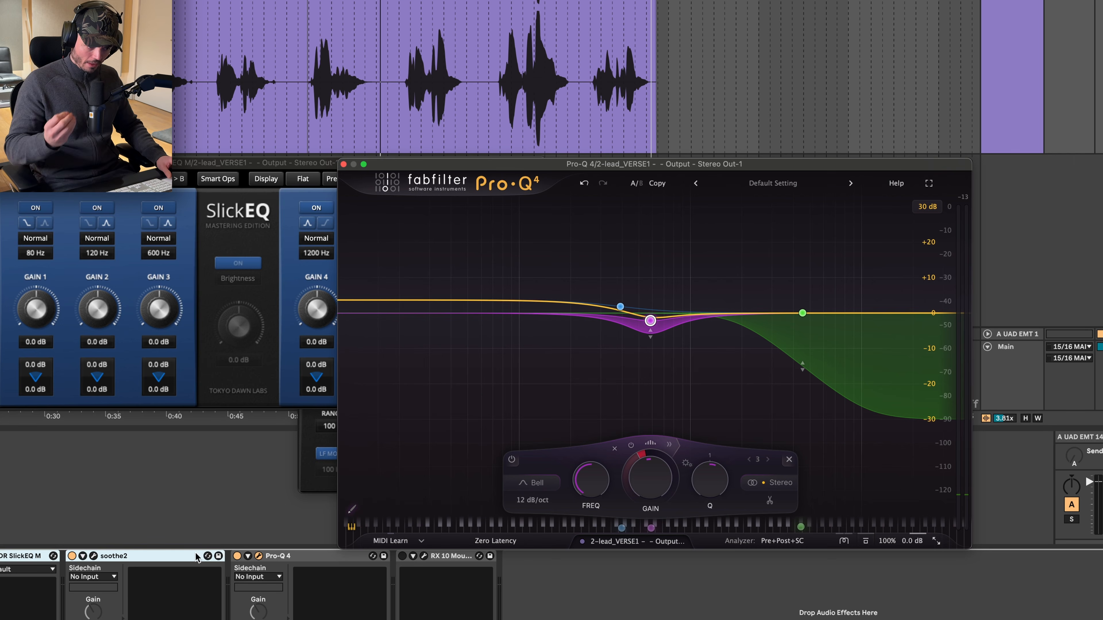
{"action": "left_click", "coordinate": [238, 557]}
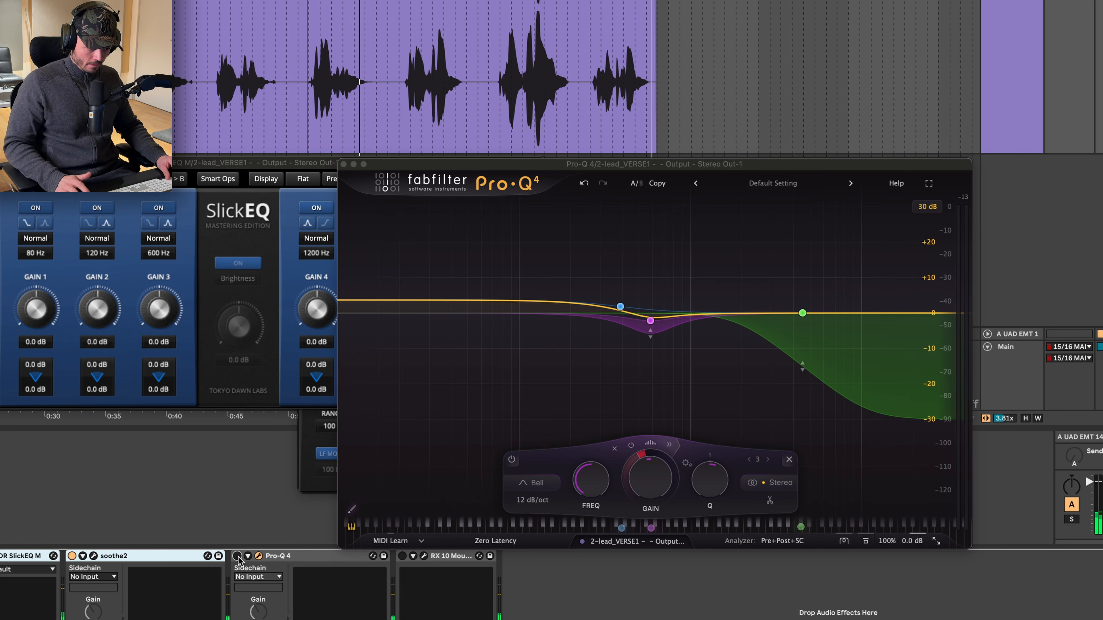
{"action": "left_click", "coordinate": [237, 557]}
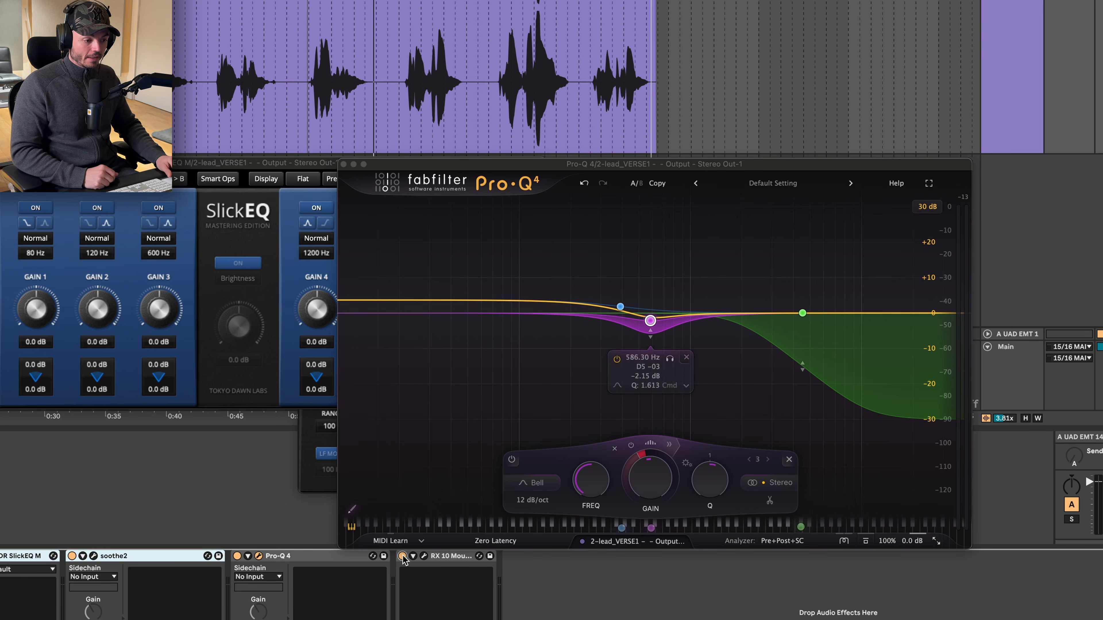
Open the RX 10 Mouth De-click editor at the end of the chain and place its window over Pro-Q 4.
{"action": "left_click", "coordinate": [425, 557]}
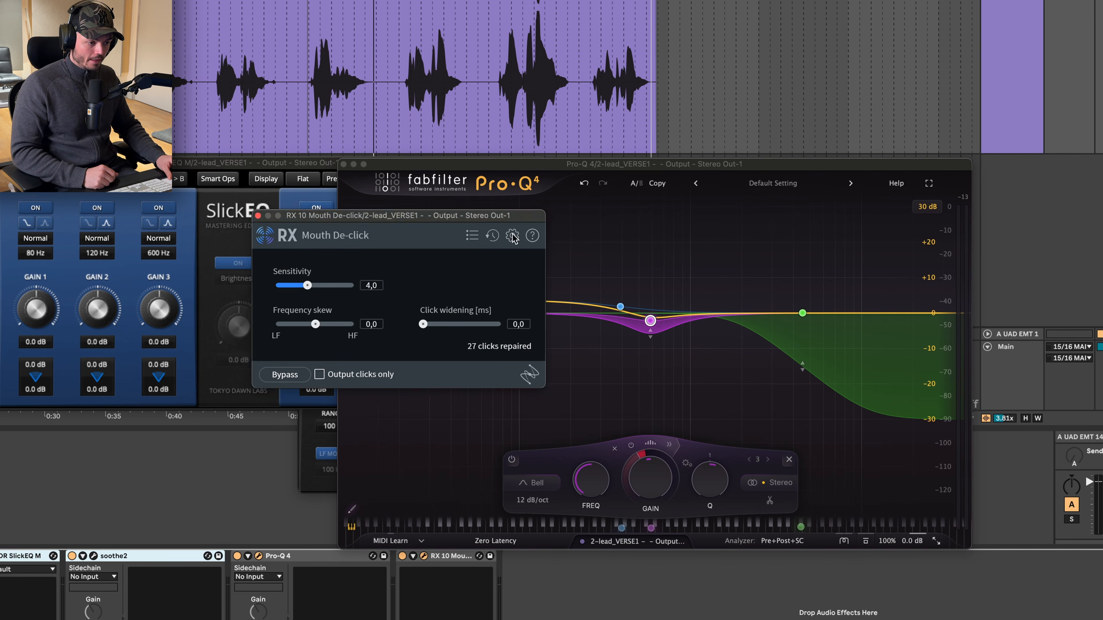
{"action": "left_click_drag", "start_coordinate": [464, 216], "coordinate": [572, 257]}
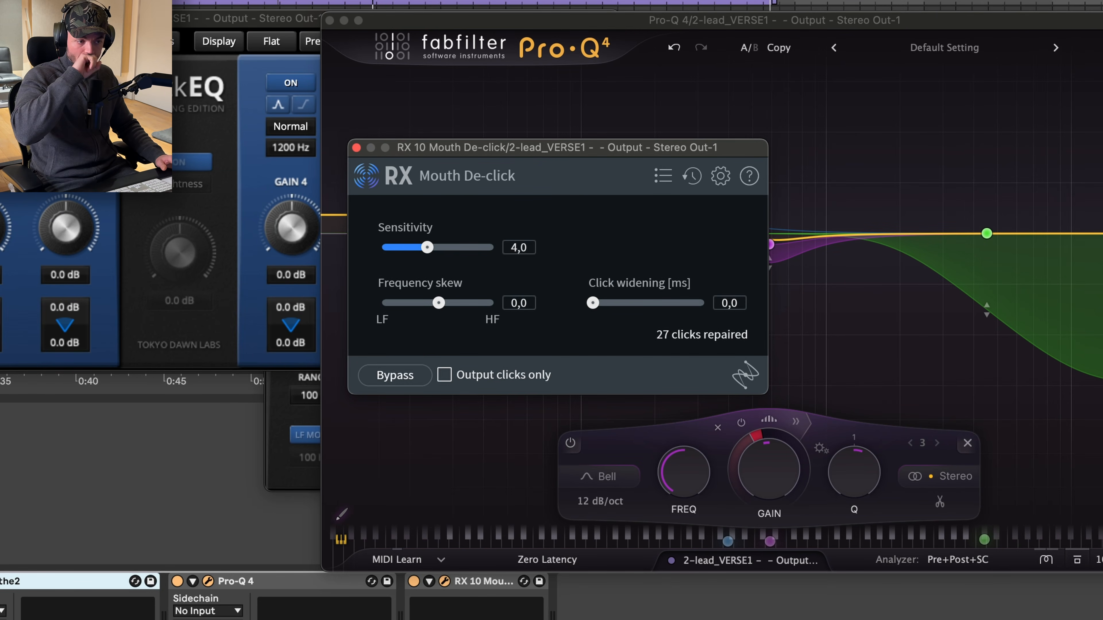
{"action": "left_click", "coordinate": [772, 2]}
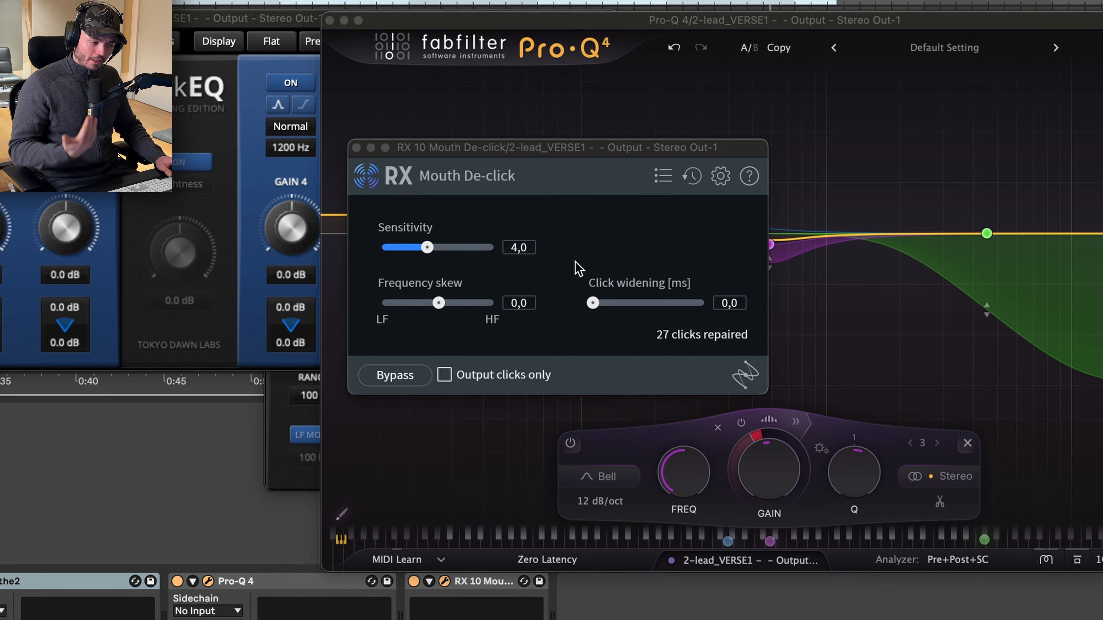
{"action": "left_click", "coordinate": [773, 1]}
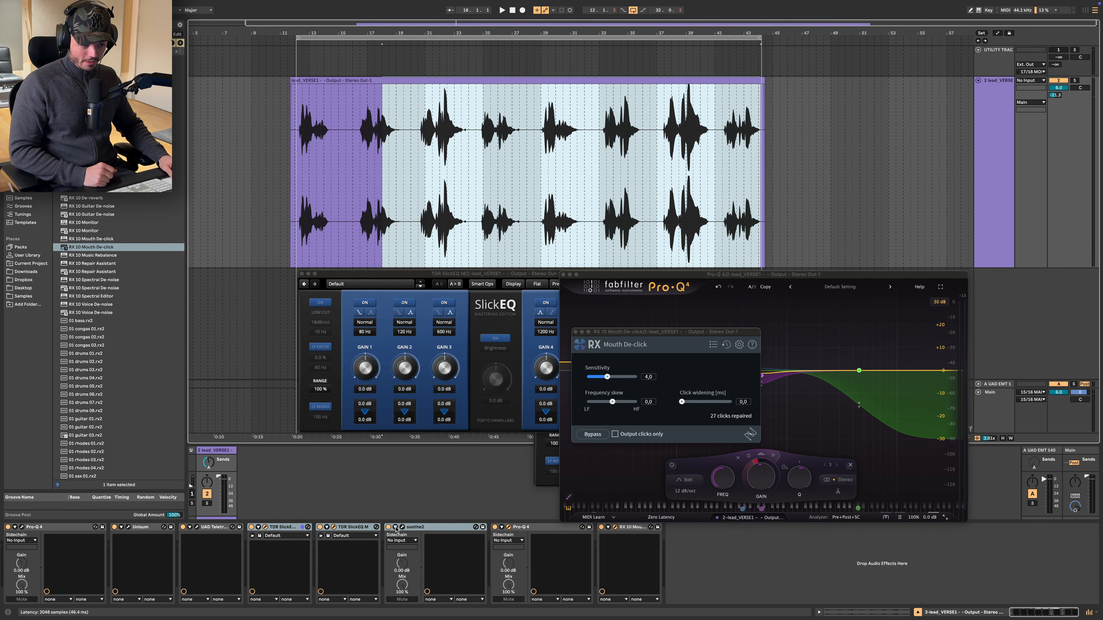
Select the two vocal phrases from about bar 20 to 27 and compare them with SlickEQ, soothe2, Pro-Q 4 and Mouth De-click off and on.
{"action": "left_click", "coordinate": [402, 527]}
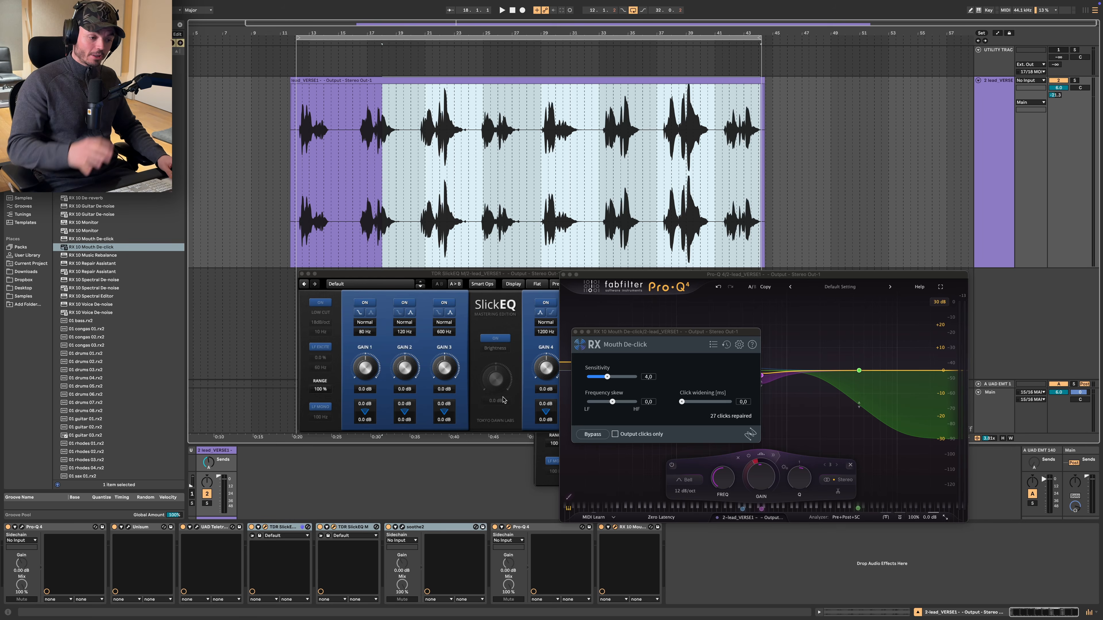
{"action": "scroll", "coordinate": [463, 185], "scroll_direction": "up", "scroll_amount": 5}
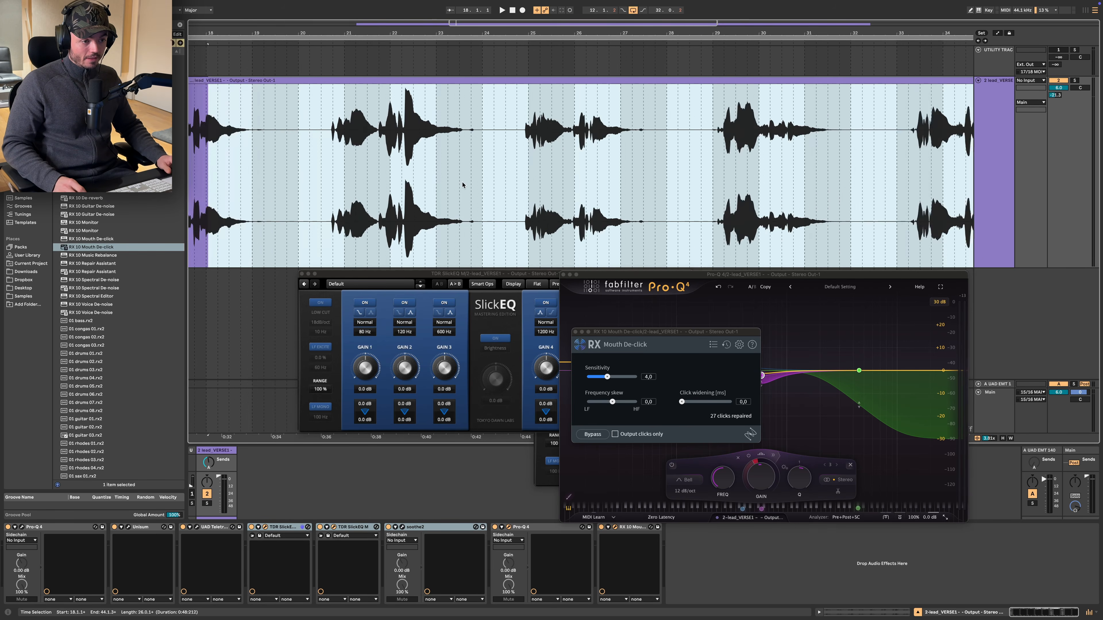
{"action": "left_click_drag", "start_coordinate": [276, 151], "coordinate": [708, 151]}
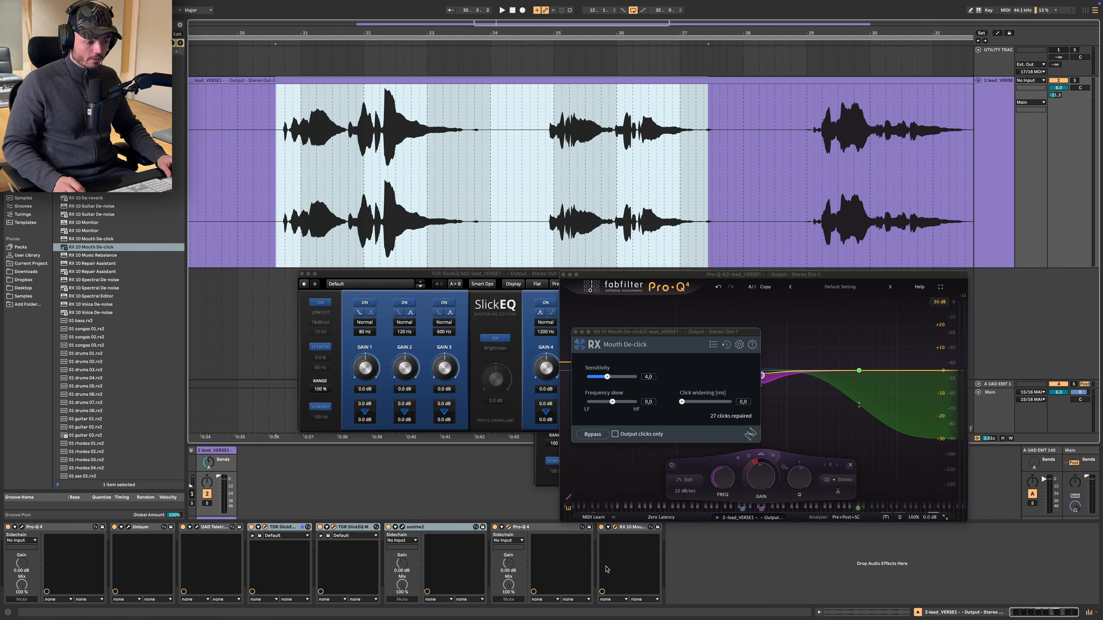
{"action": "key", "text": "space"}
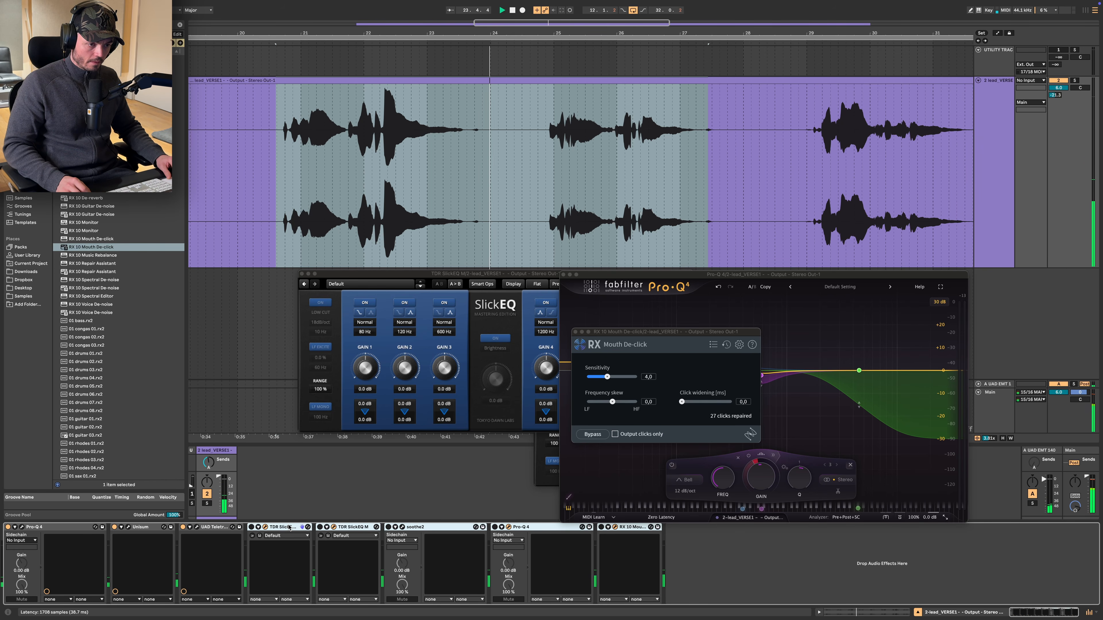
{"action": "key", "text": "space"}
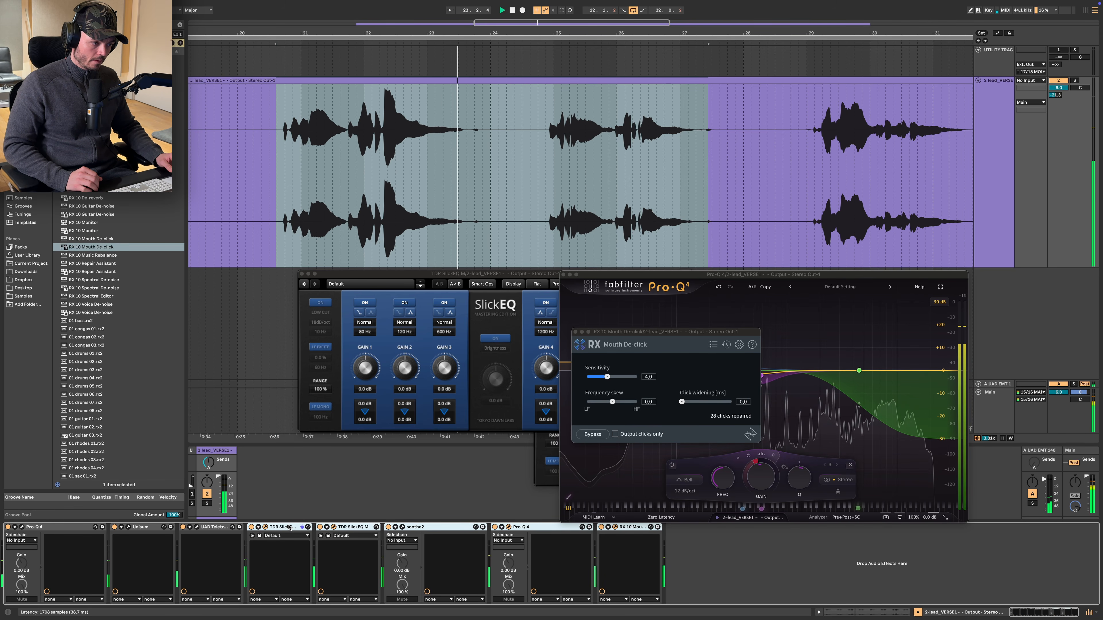
{"action": "key", "text": "space"}
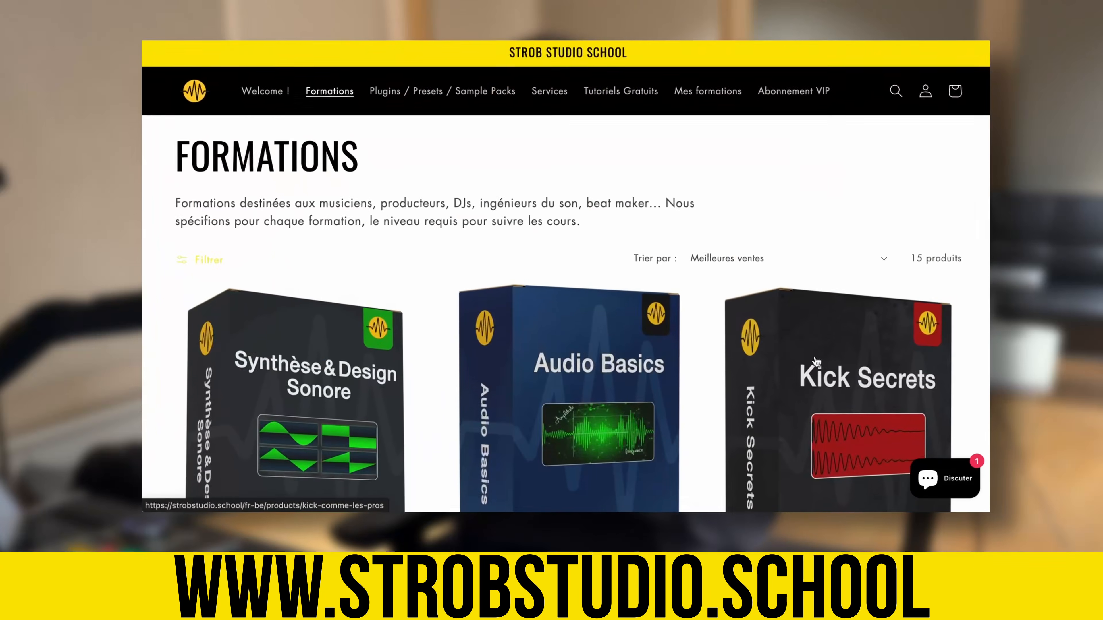
{"action": "scroll", "coordinate": [817, 361], "scroll_direction": "down", "scroll_amount": 10}
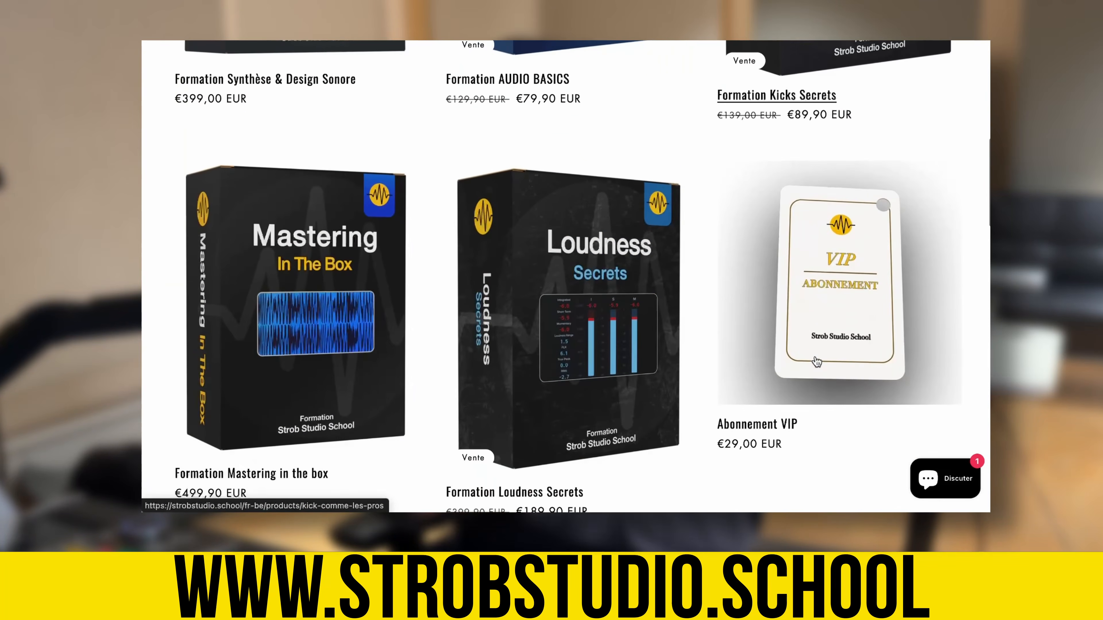